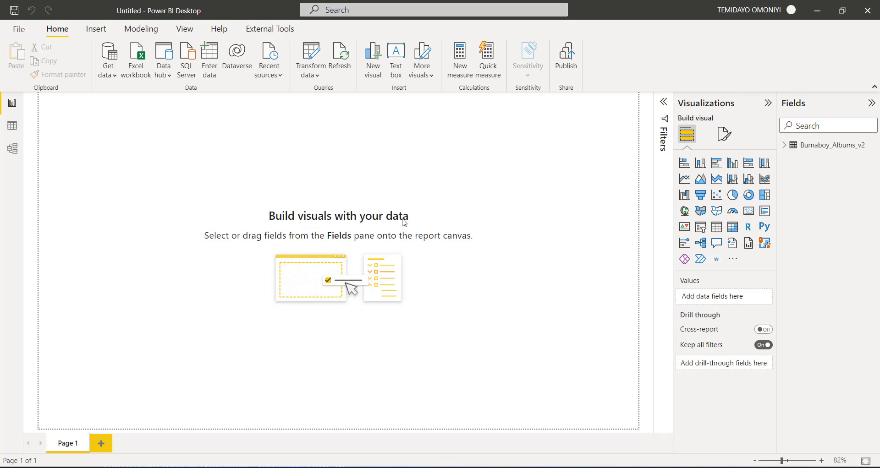
# Step: Add a Python visual to the page, enable script visuals, and reselect it to show its script editor
pyautogui.click(733, 261)
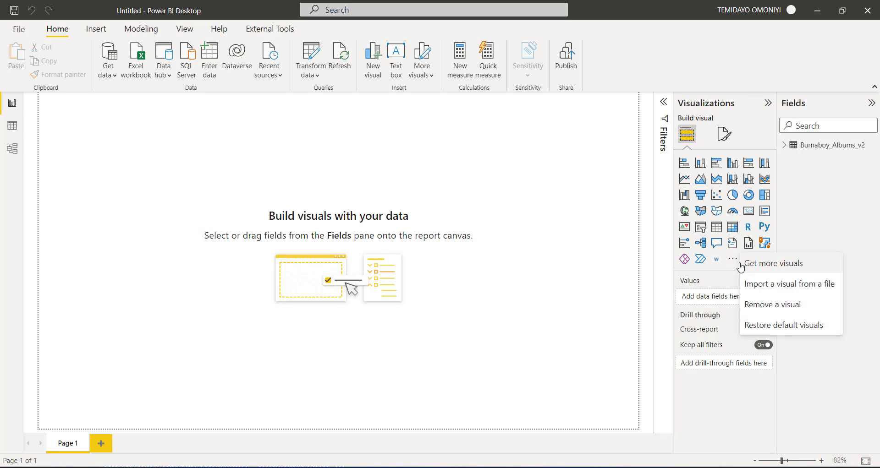
pyautogui.click(491, 258)
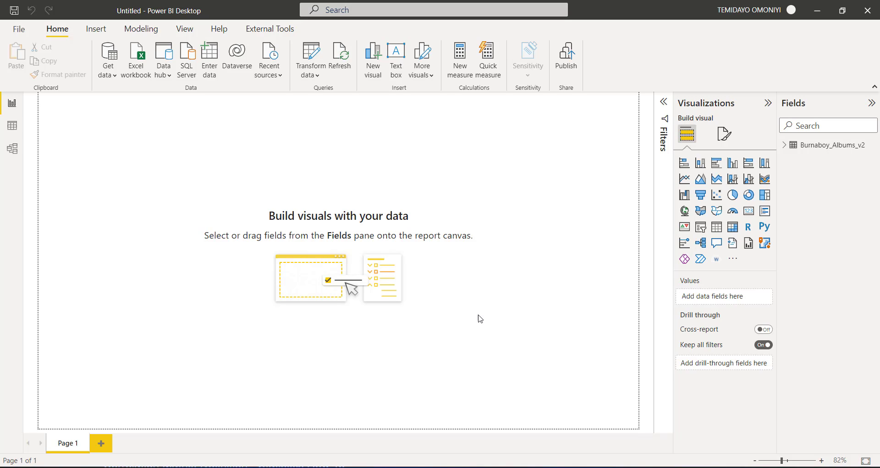
pyautogui.click(764, 227)
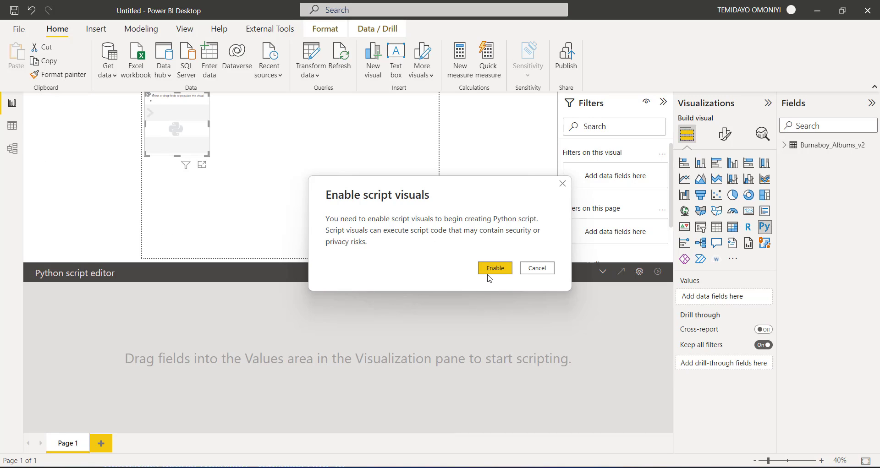
pyautogui.click(490, 268)
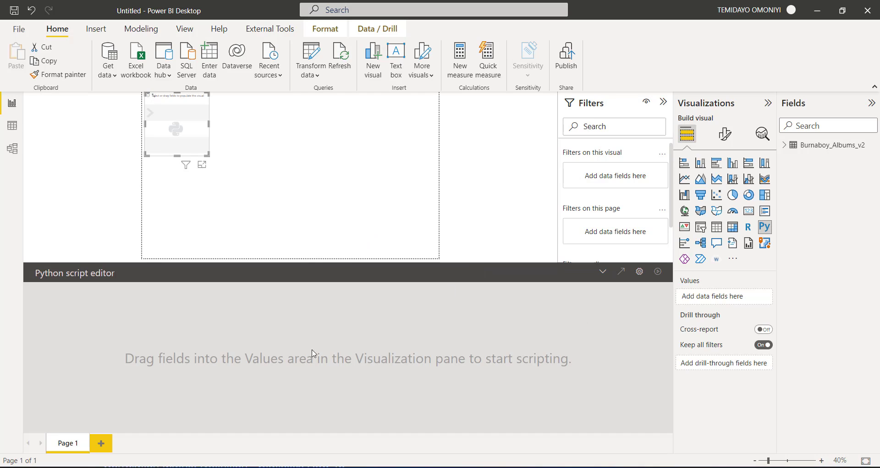
pyautogui.click(301, 226)
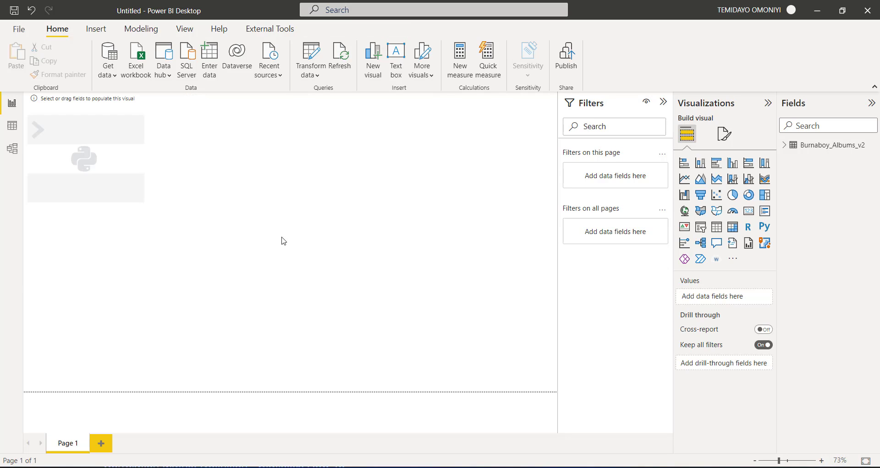
pyautogui.click(144, 199)
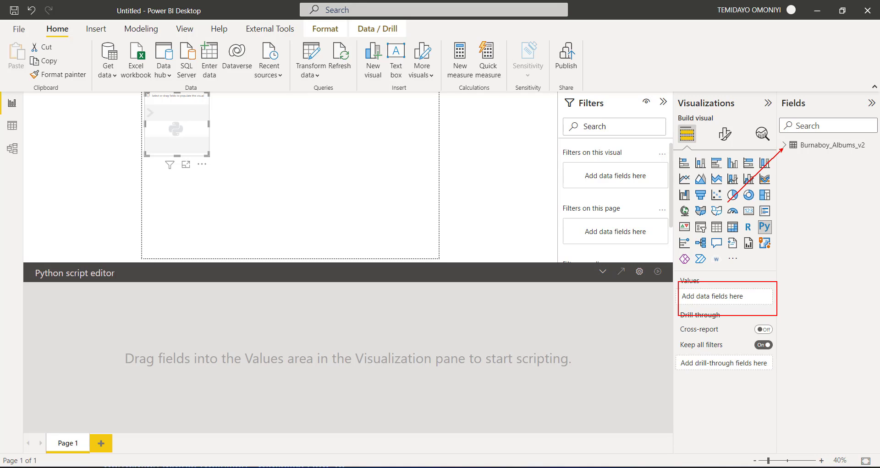
# Step: Expand Burnaboy_Albums_v2 and add acousticness, danceability, energy, instrumentalness, length and liveness to the visual
pyautogui.click(784, 147)
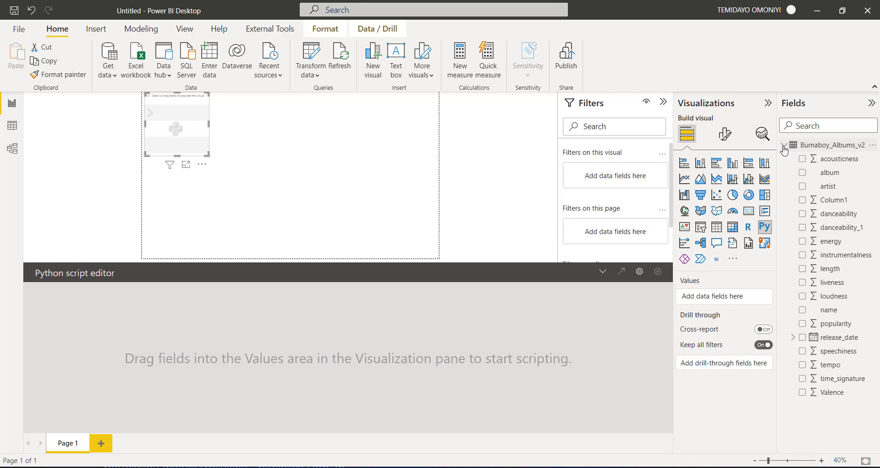
pyautogui.click(803, 160)
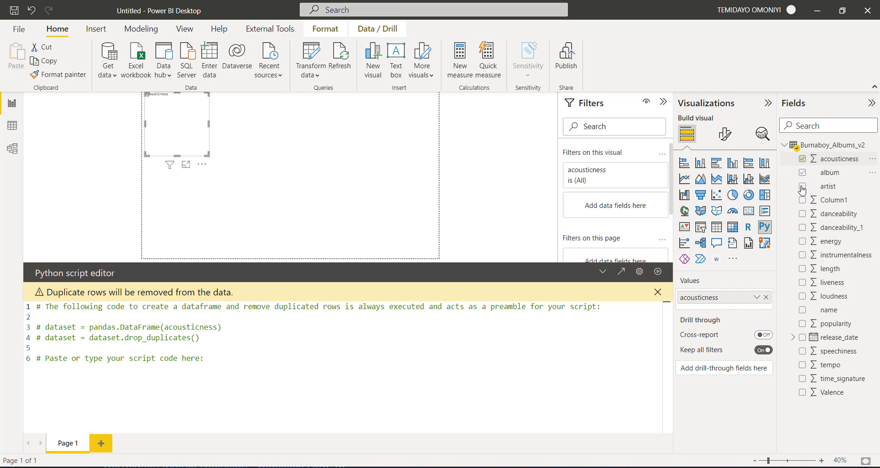
pyautogui.click(802, 214)
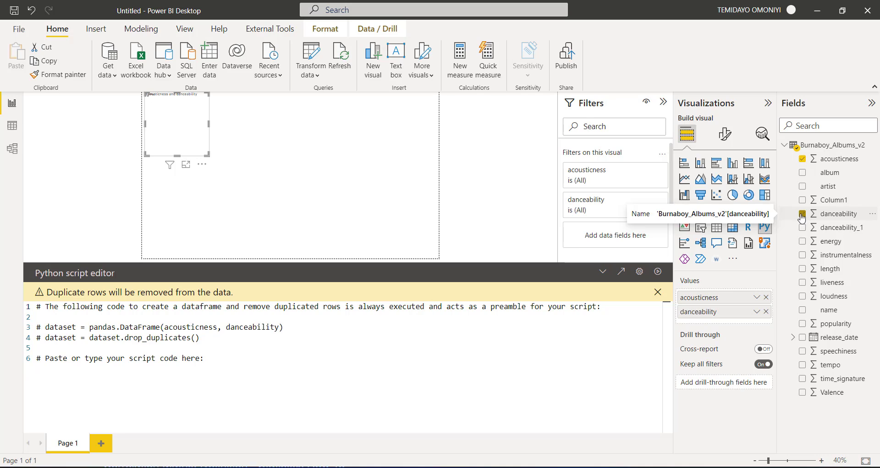
pyautogui.click(802, 241)
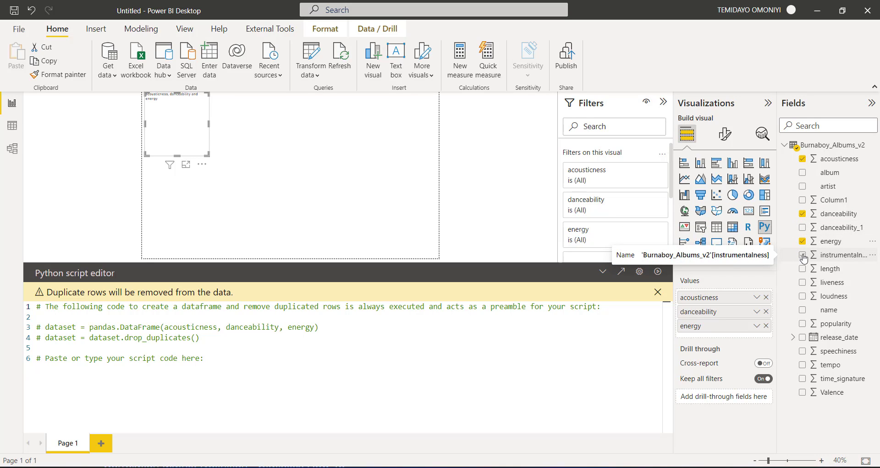
pyautogui.click(803, 257)
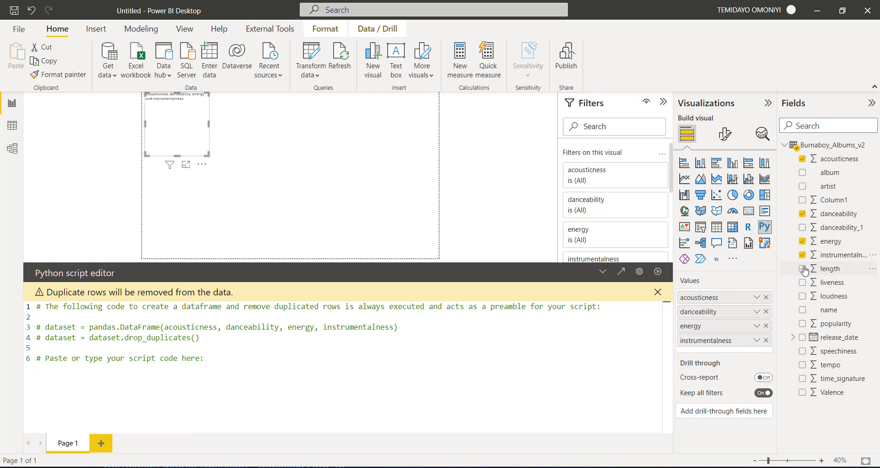
pyautogui.click(803, 269)
pyautogui.click(803, 282)
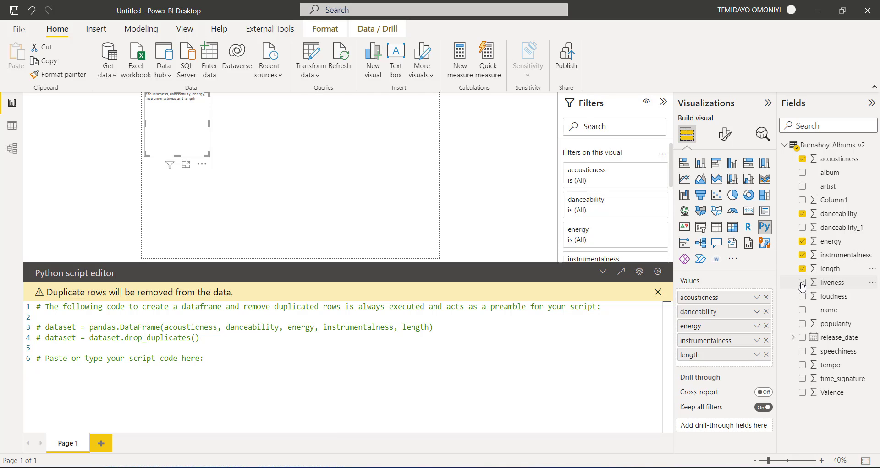
# Step: Add loudness, popularity, speechiness, tempo, time_signature and Valence to the Python visual
pyautogui.click(802, 297)
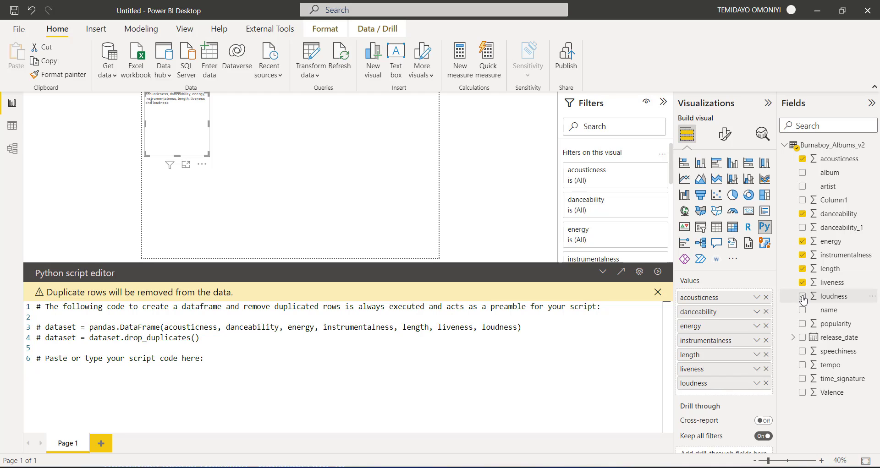
pyautogui.click(802, 325)
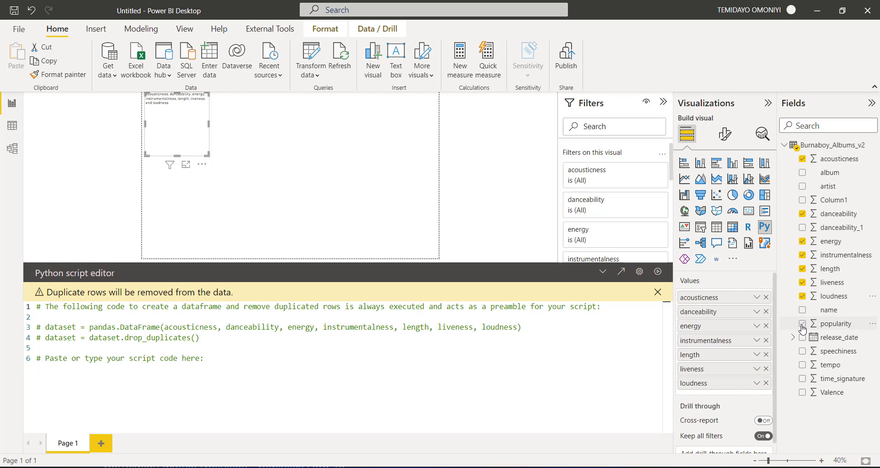
pyautogui.click(802, 355)
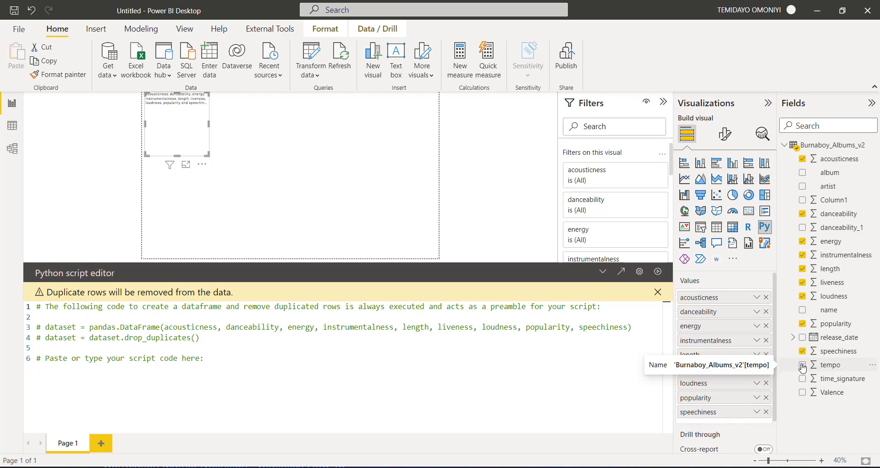
pyautogui.click(803, 366)
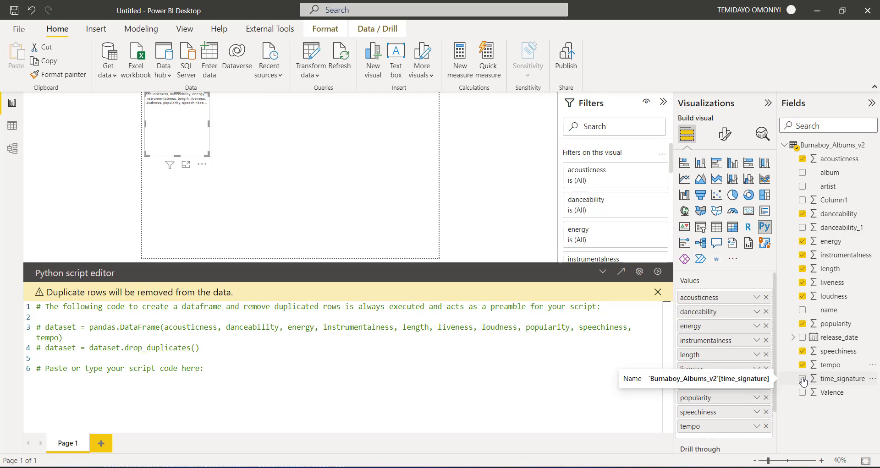
pyautogui.click(802, 380)
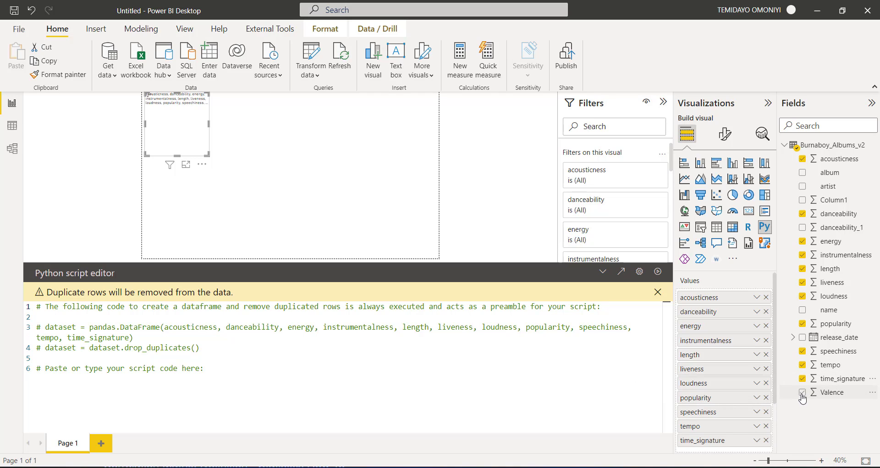
pyautogui.click(802, 393)
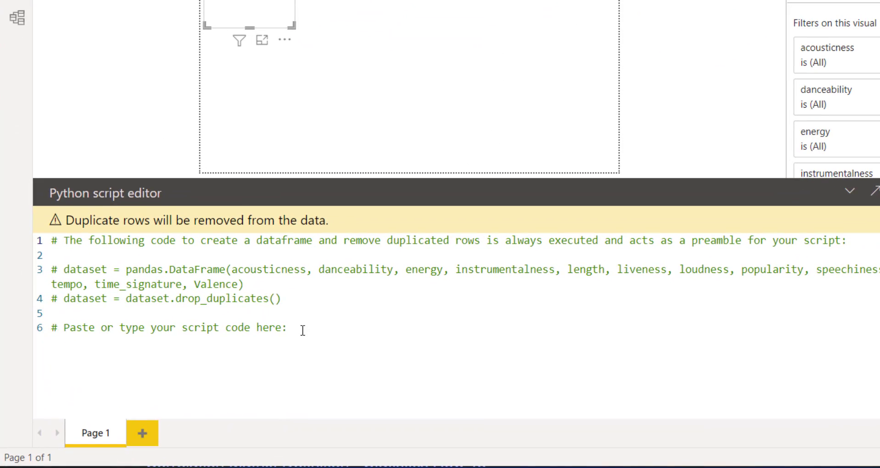
# Step: Below the paste-your-code comment, write 'import pandas as pd' and 'import numpy as np'
pyautogui.click(230, 363)
pyautogui.press('Return')
pyautogui.write('import pandas as')
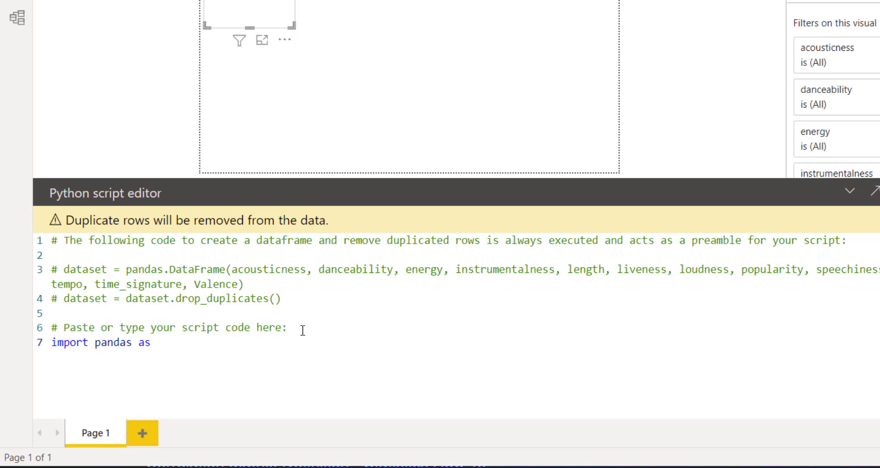
pyautogui.write(' pd')
pyautogui.press('Return')
pyautogui.write('im')
pyautogui.write('port numpy as np')
pyautogui.press('Return')
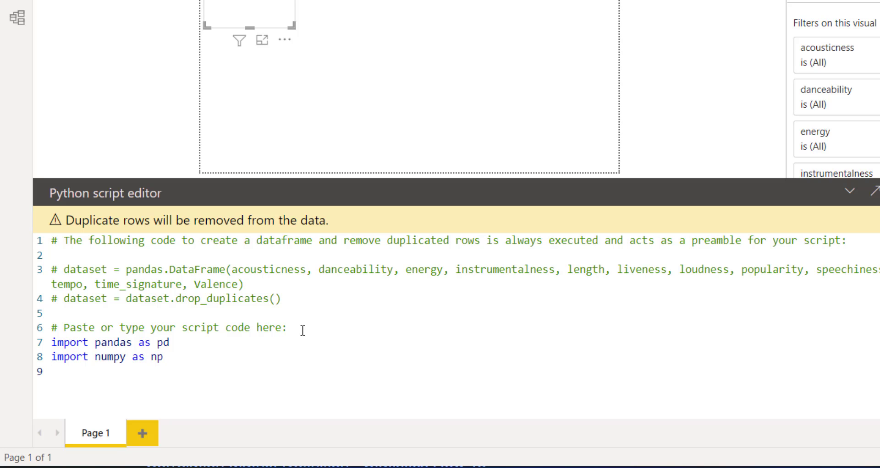
# Step: Add 'import matplotlib.pyplot as plt' and 'import seaborn as sns' lines to the script
pyautogui.write('import matplotlib.p')
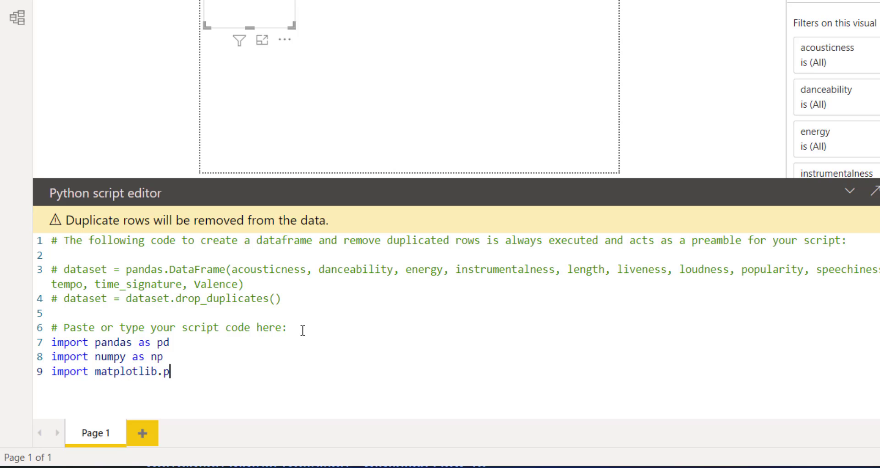
pyautogui.write('yplot as plt')
pyautogui.press('Return')
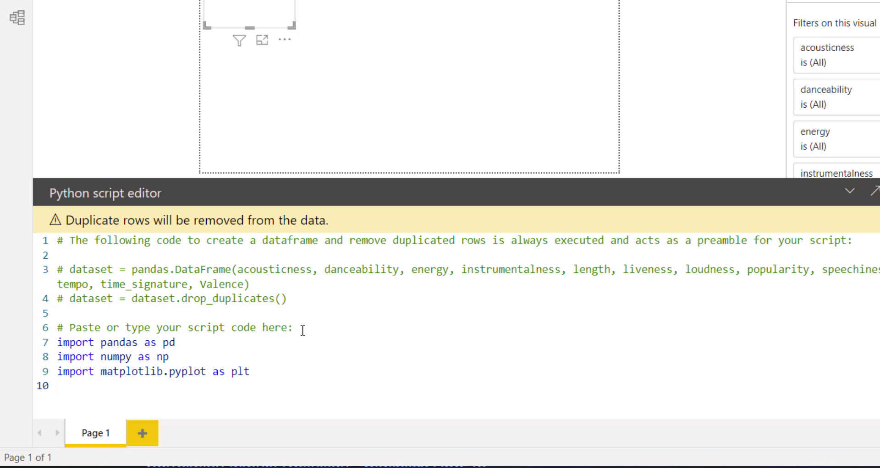
pyautogui.write('import seaborn')
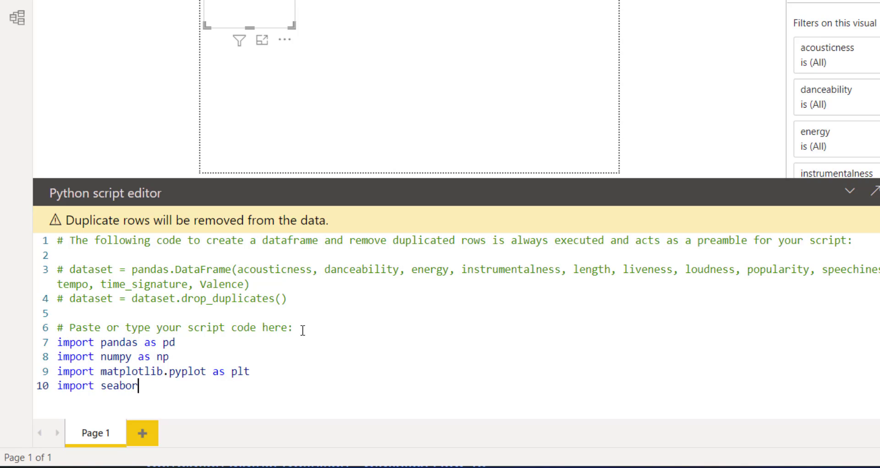
pyautogui.press('BackSpace')
pyautogui.write('n as sm')
pyautogui.press('BackSpace')
pyautogui.write('ns')
pyautogui.press('Return')
pyautogui.press('Return')
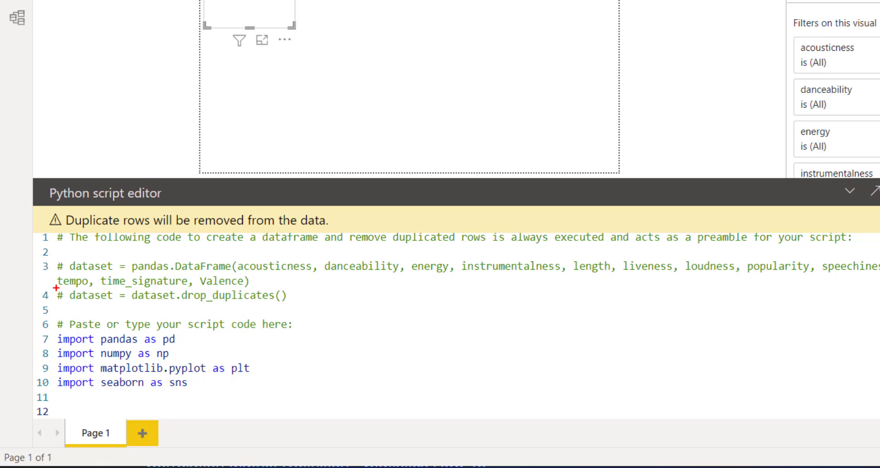
# Step: Add the figure setup line f,ax = plt.subplots(figsize=(14,10)) below the imports
pyautogui.moveTo(56, 288)
pyautogui.mouseDown()
pyautogui.moveTo(99, 307)
pyautogui.moveTo(115, 303)
pyautogui.mouseUp()
pyautogui.press('Escape')
pyautogui.write('f,ax = plt.subplot')
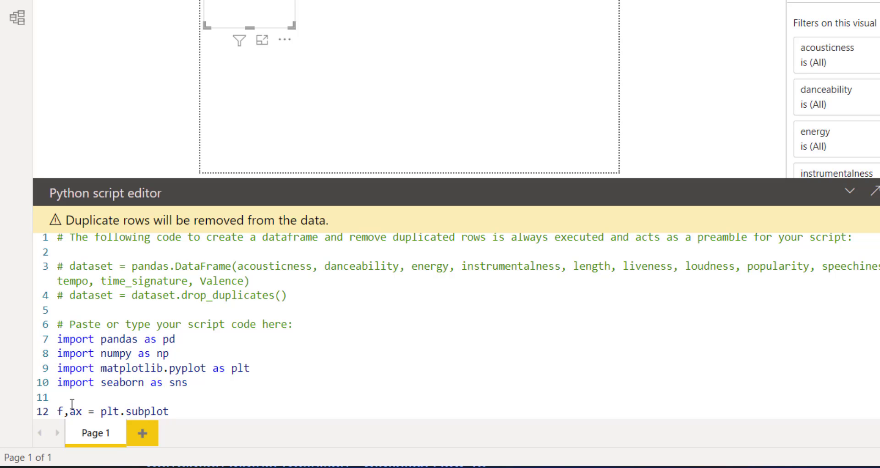
pyautogui.write('s(fig')
pyautogui.write('size=')
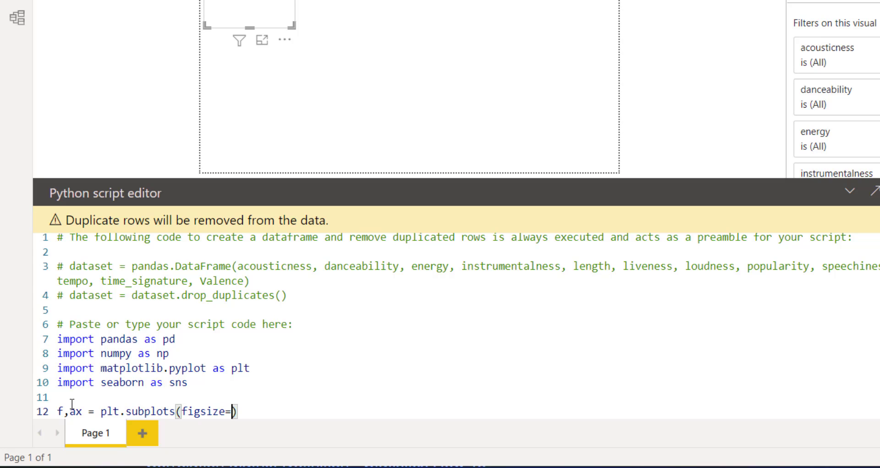
pyautogui.write('(14')
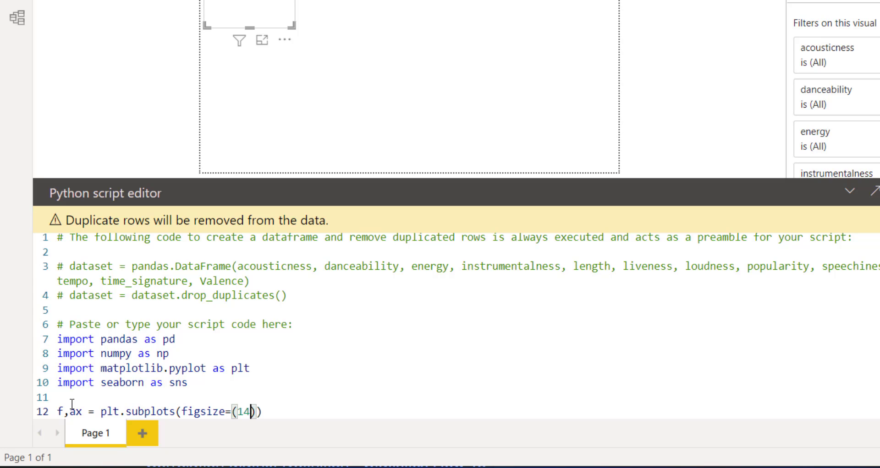
pyautogui.write(',10))')
# Step: On the next line, start the sns.heatmap() call
pyautogui.press('Return')
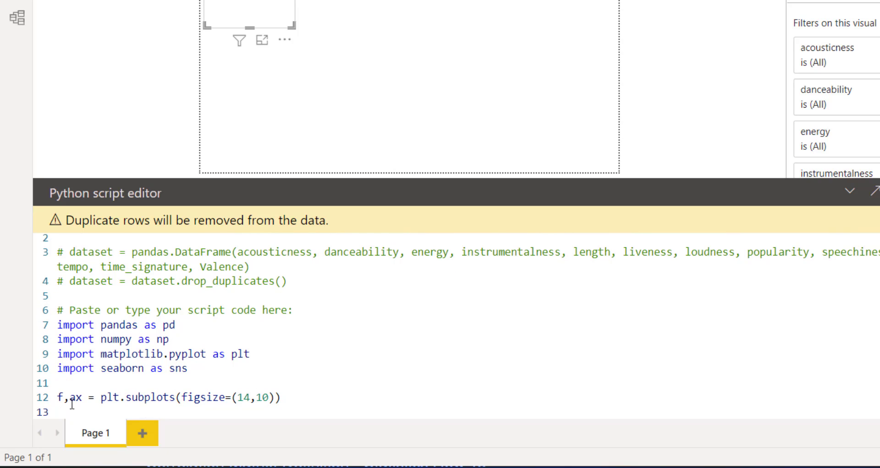
pyautogui.write('sns.heatmap(')
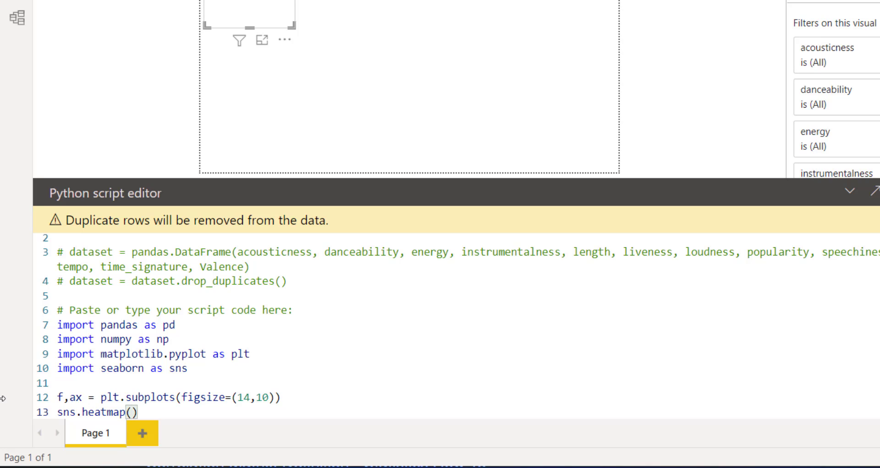
# Step: Fill the call as sns.heatmap(dataset.corr(), annot = True, fmt = ".1f", ax=ax) and add plt.show()
pyautogui.doubleClick(89, 281)
pyautogui.hotkey('ctrl', 'c')
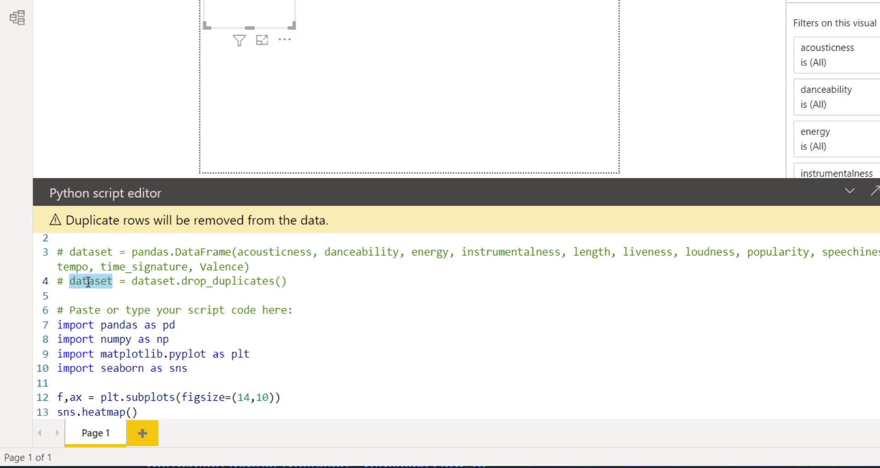
pyautogui.click(133, 412)
pyautogui.hotkey('ctrl', 'v')
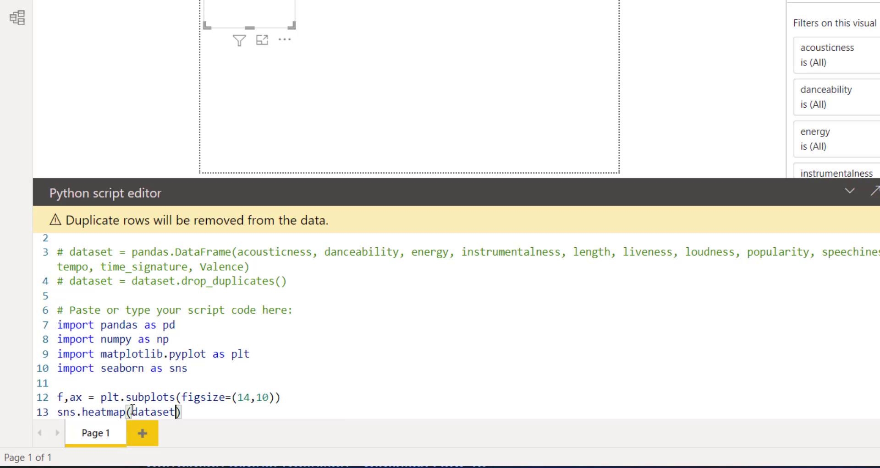
pyautogui.write('.corr(')
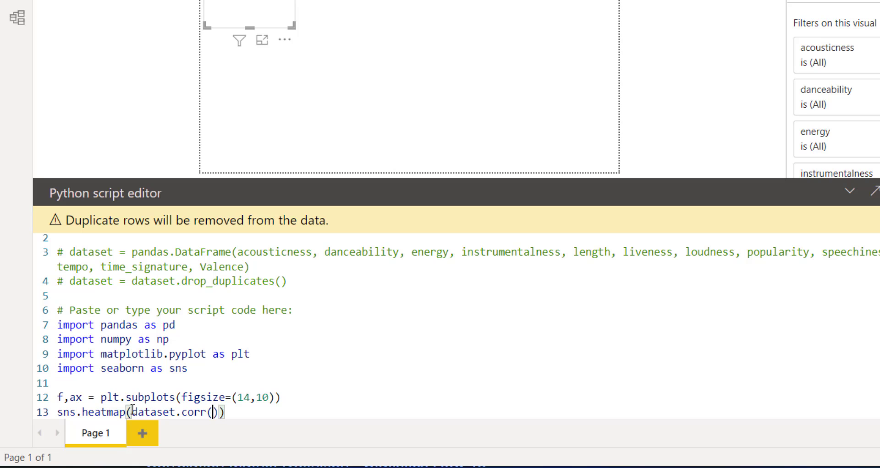
pyautogui.write(')')
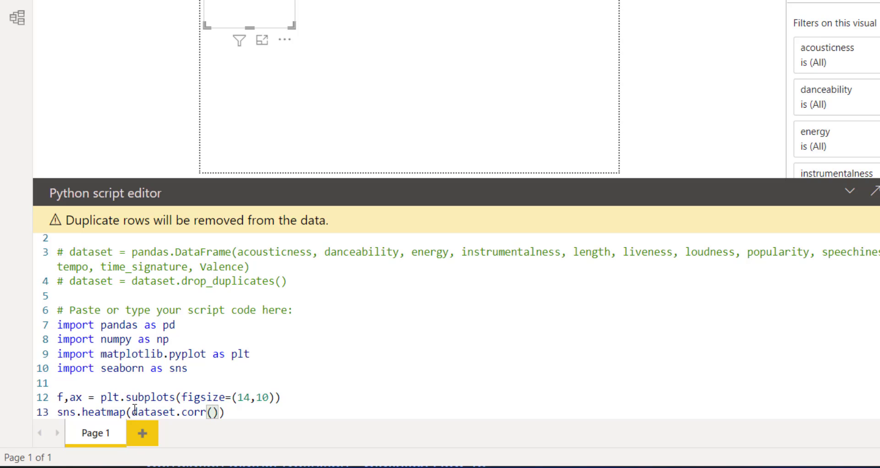
pyautogui.write(', annot = True')
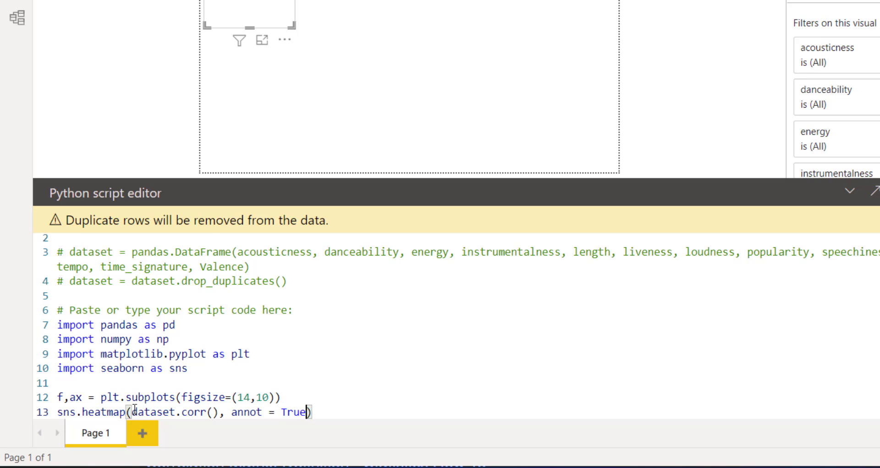
pyautogui.write(', fmt = ".')
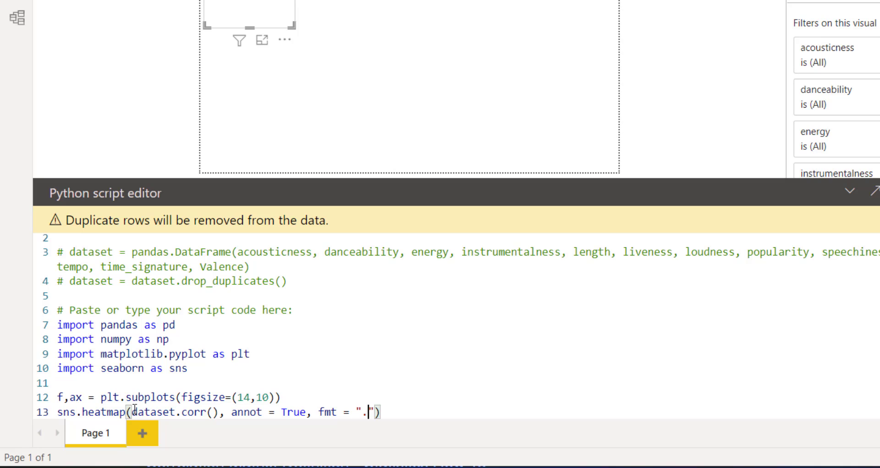
pyautogui.write('1f", ax')
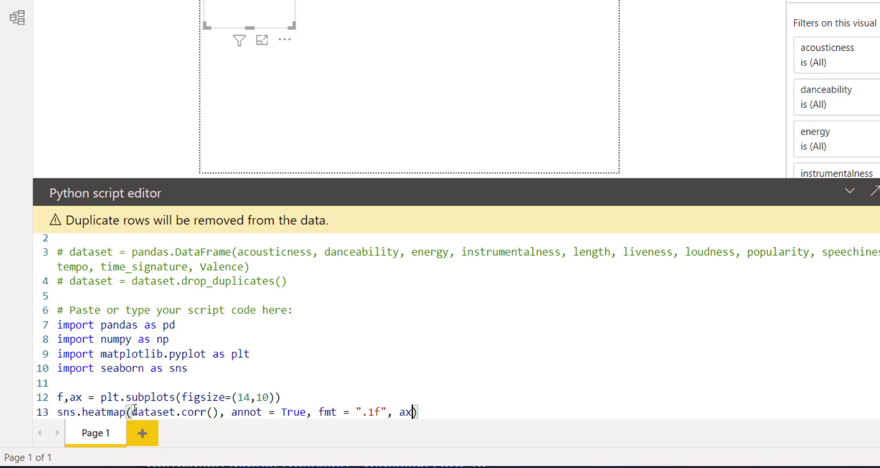
pyautogui.write('=ax')
pyautogui.press('Return')
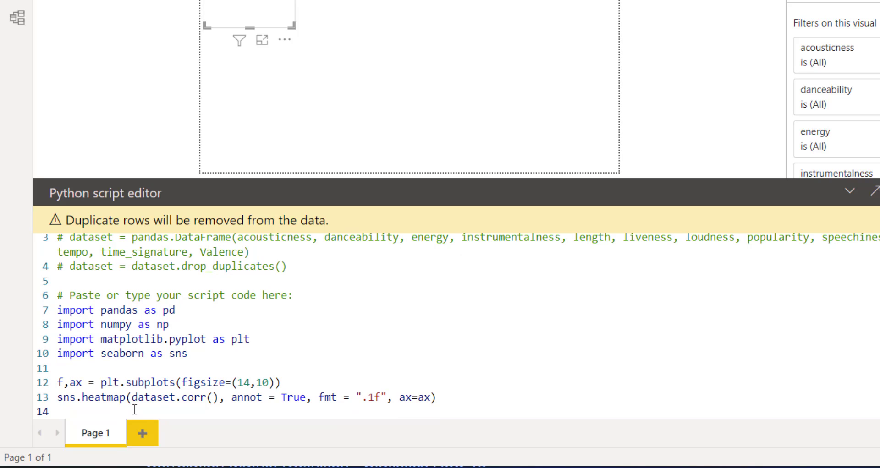
pyautogui.write('plt.show(')
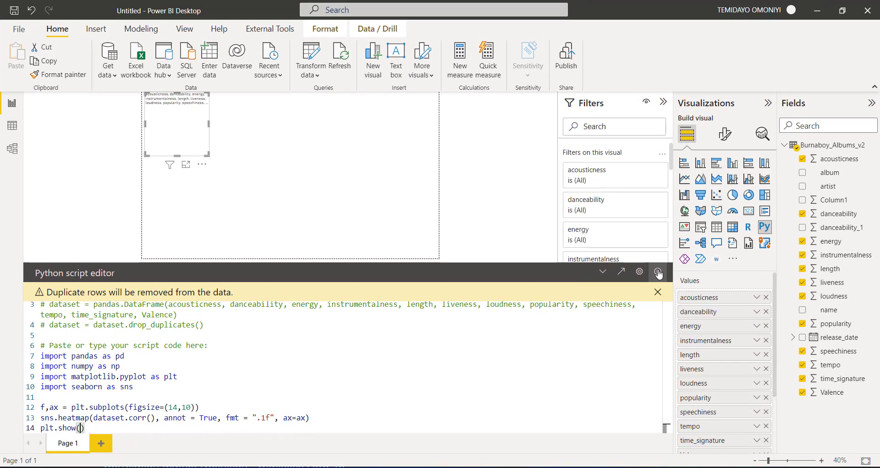
# Step: Run the script to draw the heatmap, collapse the editor, and compare it with the Jupyter notebook version
pyautogui.click(658, 274)
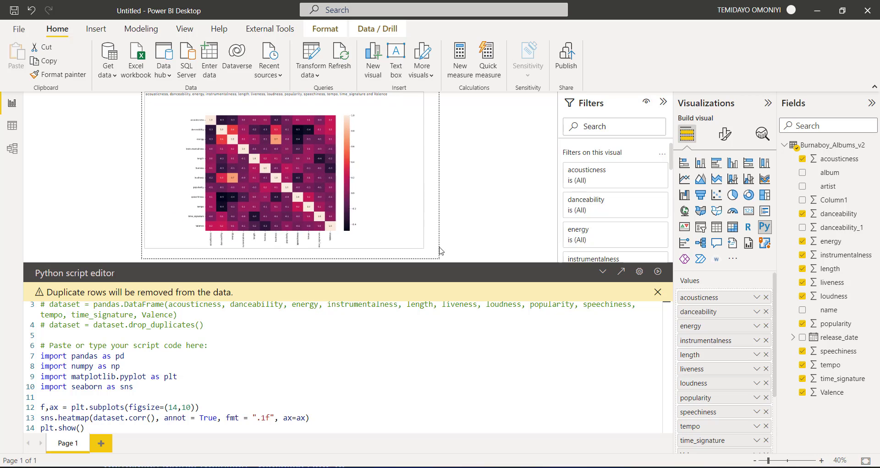
pyautogui.click(603, 272)
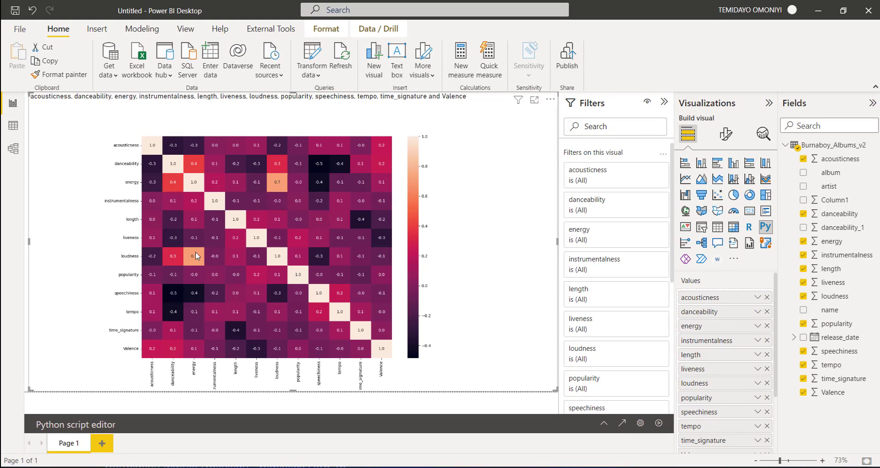
pyautogui.hotkey('alt', 'Tab')
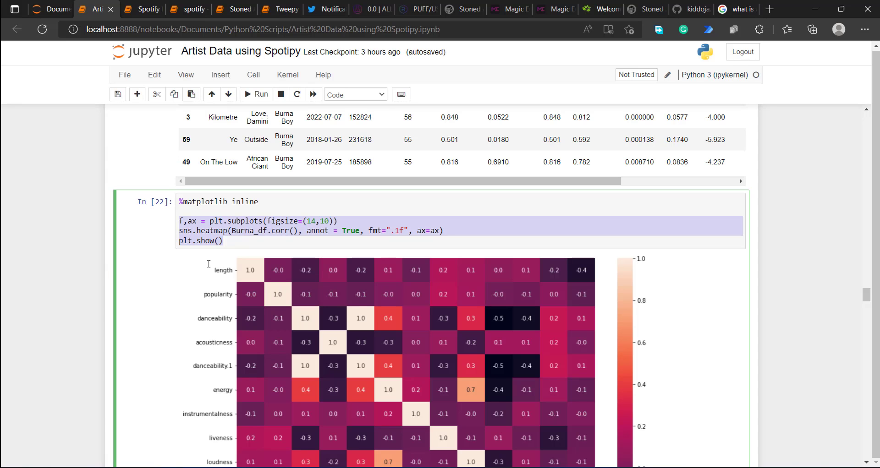
pyautogui.scroll(-3, 209, 265)
pyautogui.scroll(2, 209, 267)
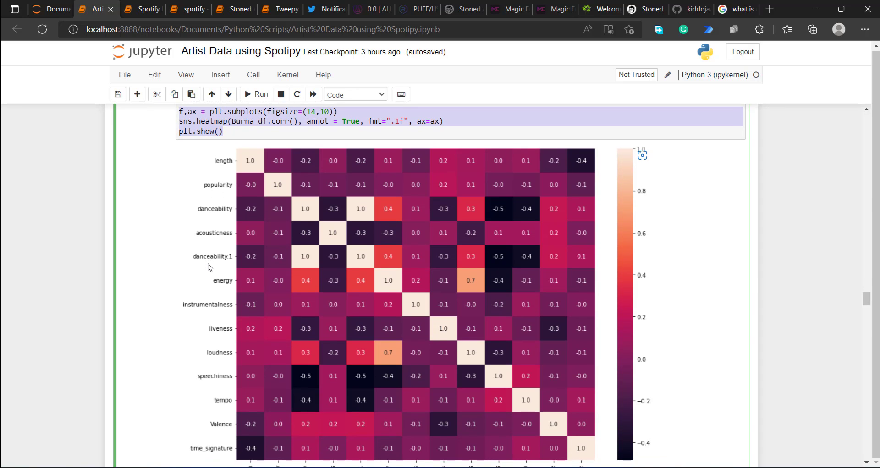
pyautogui.hotkey('alt', 'Tab')
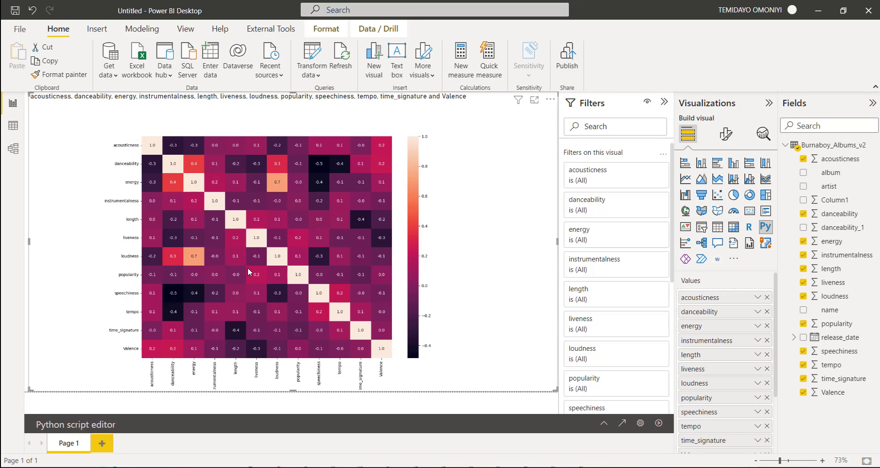